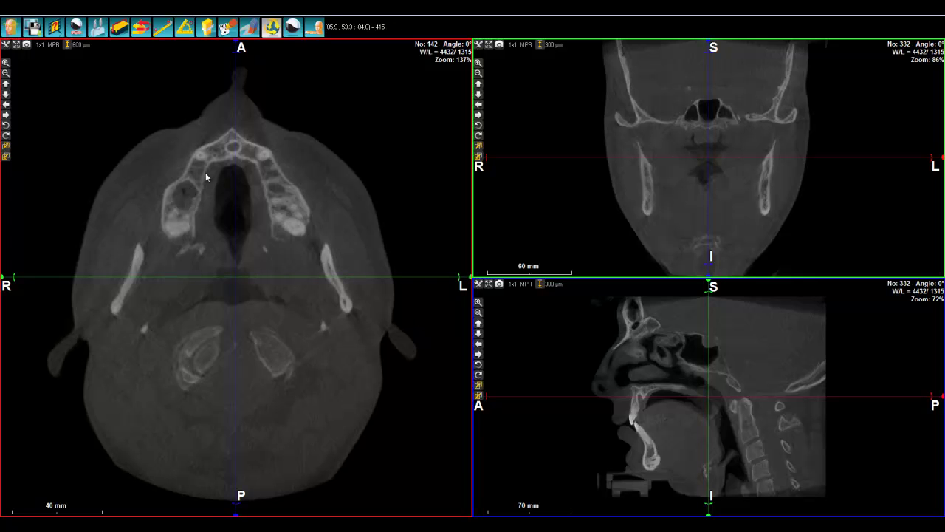
Switch the scan from the standard three-view slice layout to the TMJ layout
click(7, 15)
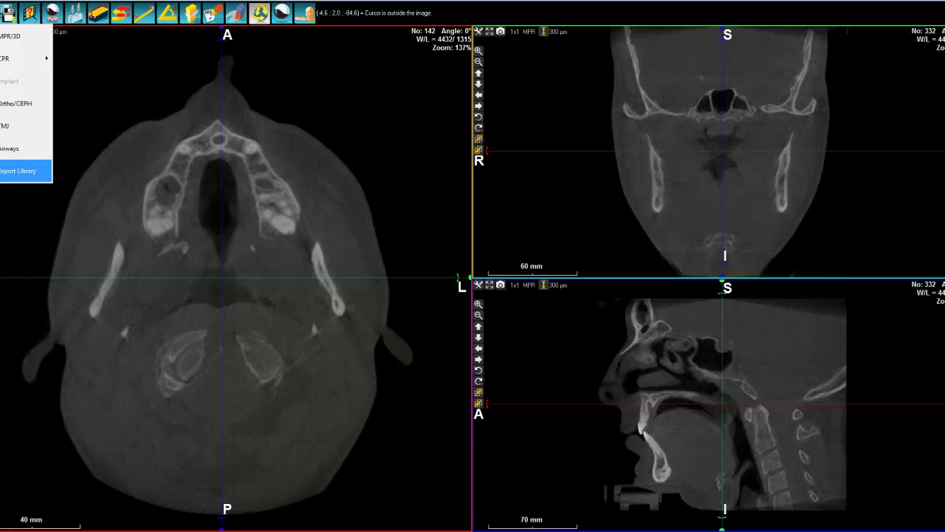
click(4, 130)
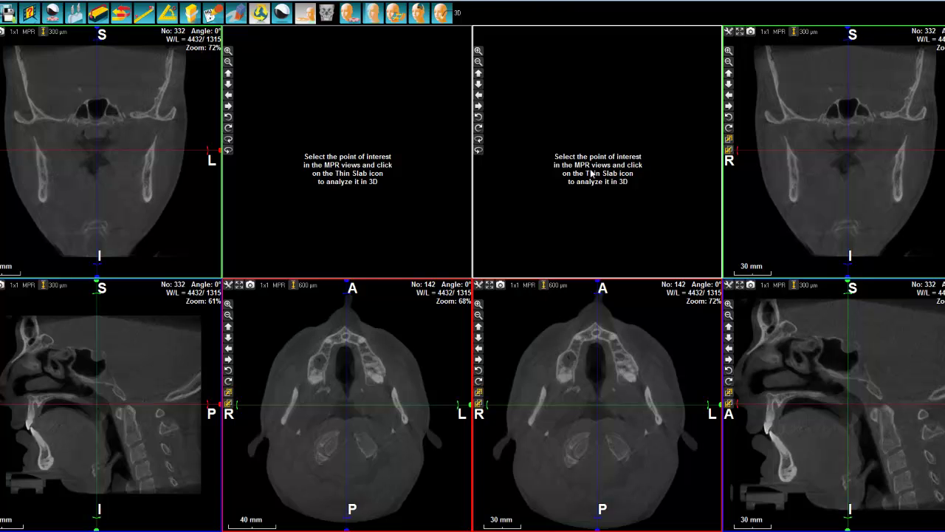
Bring up the coronal slice's context menu with zoom levels and crosshair options
right_click(123, 116)
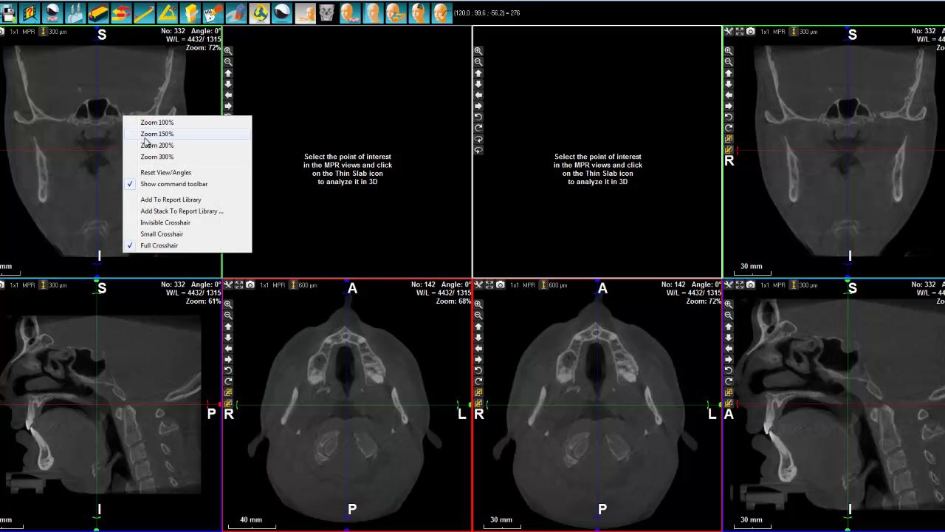
Zoom all slice views to 150% and centre the crosshair on the right condyle head
click(143, 134)
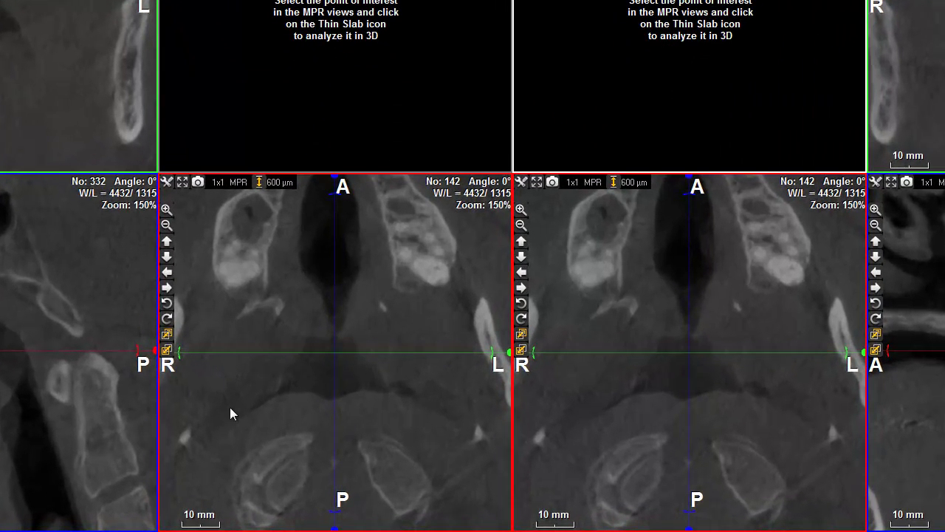
drag(237, 420, 329, 394)
click(285, 366)
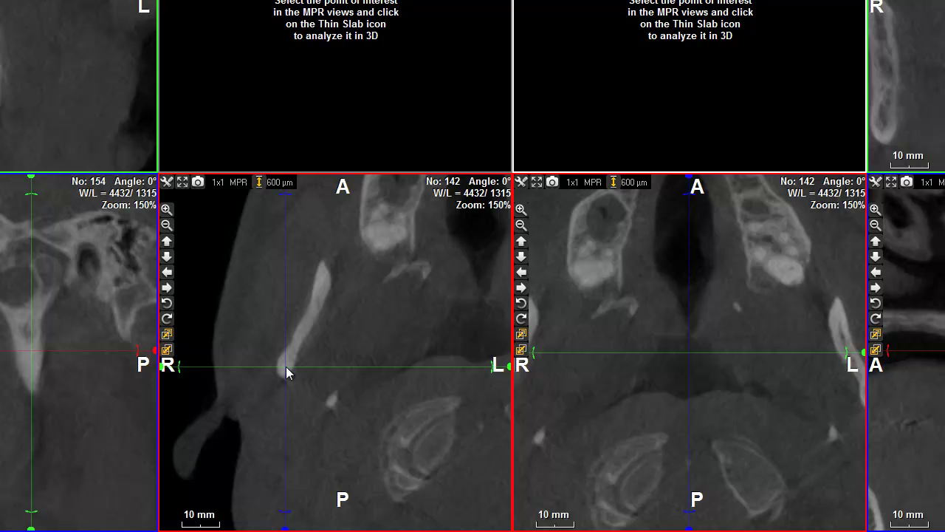
click(47, 275)
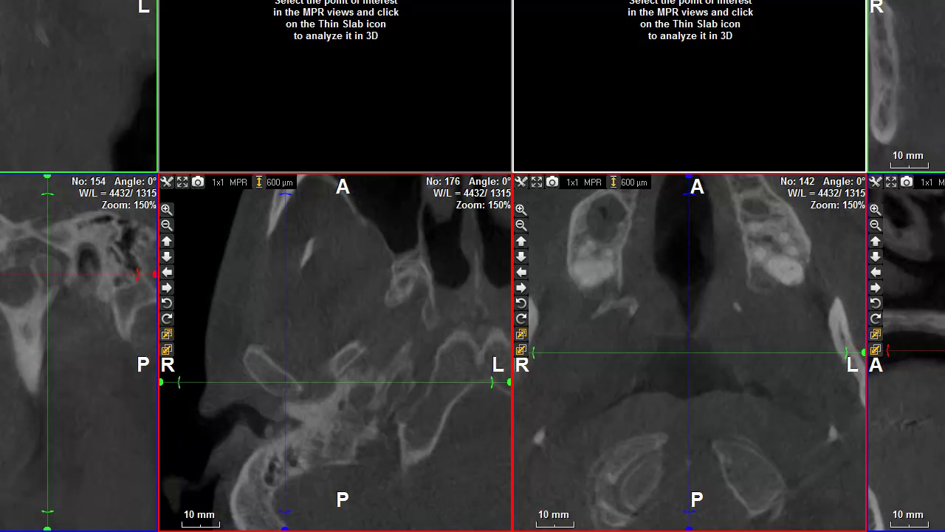
click(277, 382)
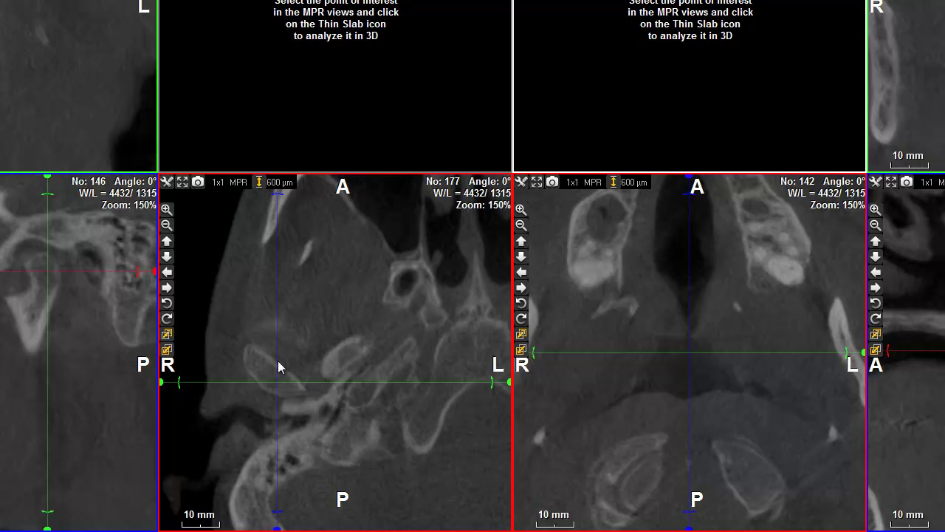
Angle the right-side axial and sagittal cut lines about 10° along the condyle and recentre the oblique slices
drag(489, 382, 440, 484)
drag(47, 507, 5, 494)
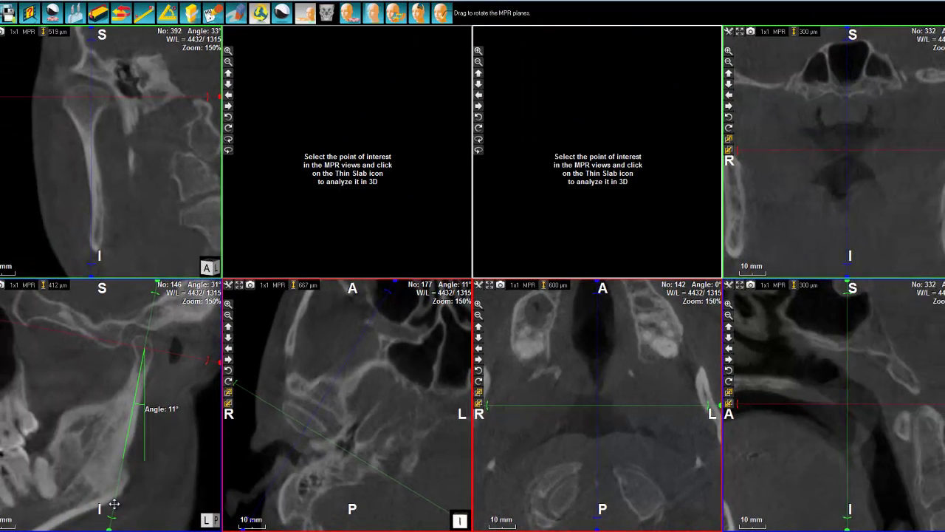
drag(114, 505, 113, 505)
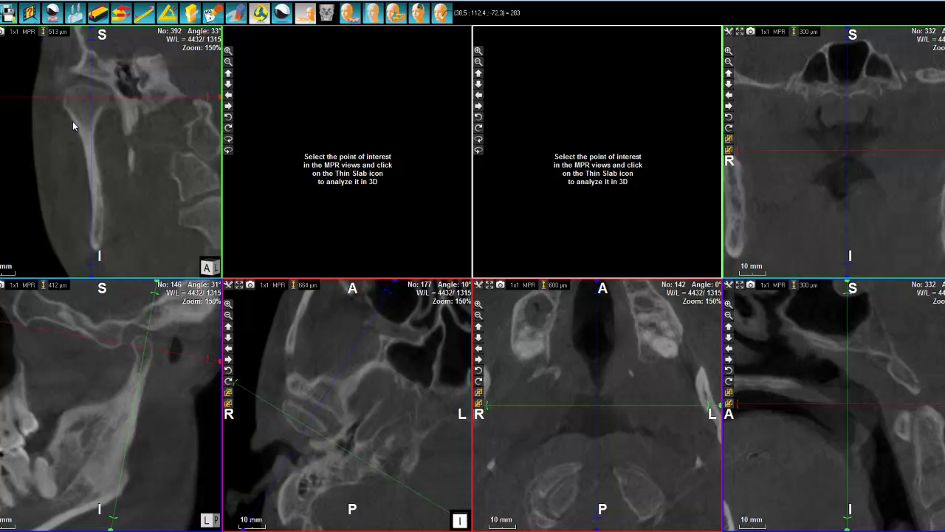
drag(72, 121, 77, 163)
drag(120, 369, 95, 421)
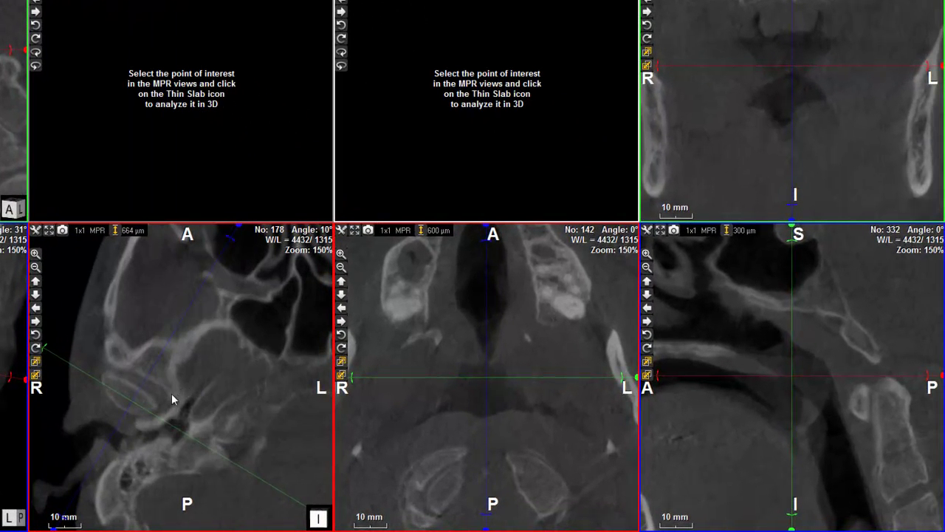
scroll(351, 417, down, 1)
Pan the axial slices and place the crosshair on the left condyle head
drag(189, 390, 224, 365)
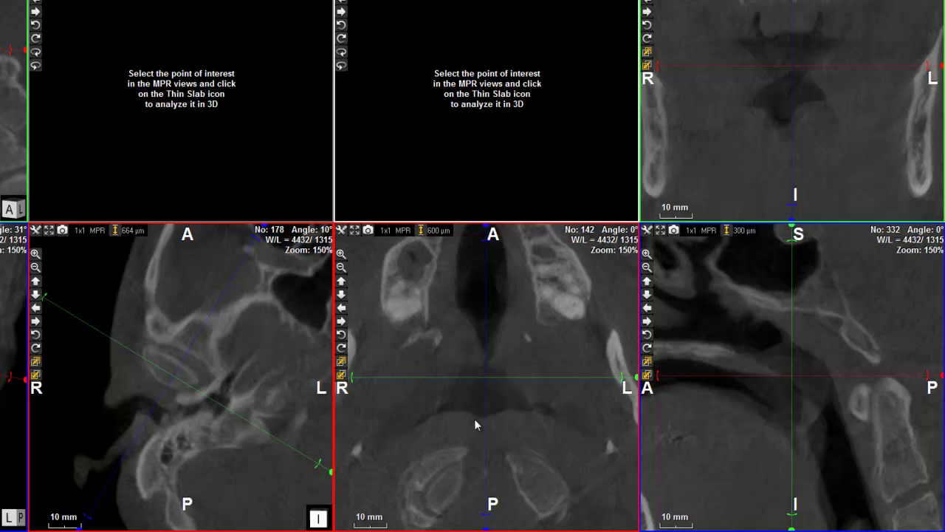
drag(561, 420, 520, 350)
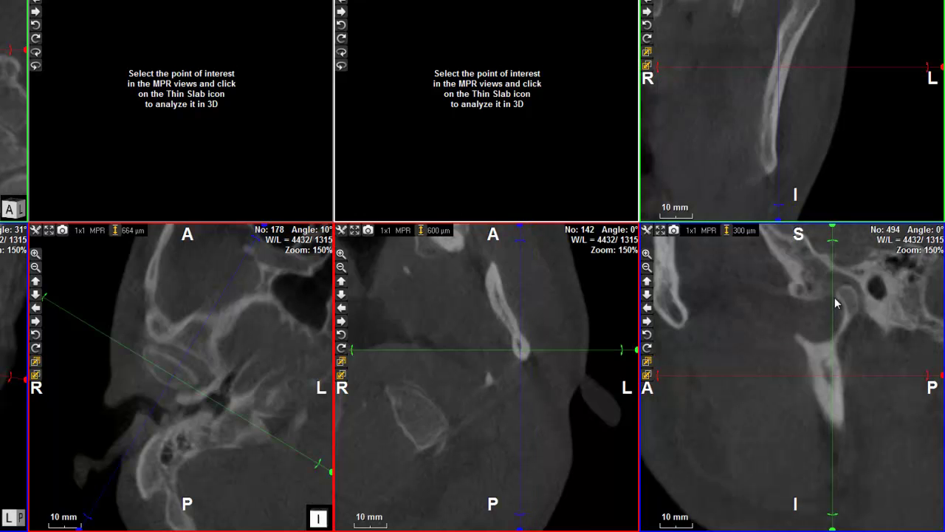
drag(830, 303, 838, 282)
click(788, 58)
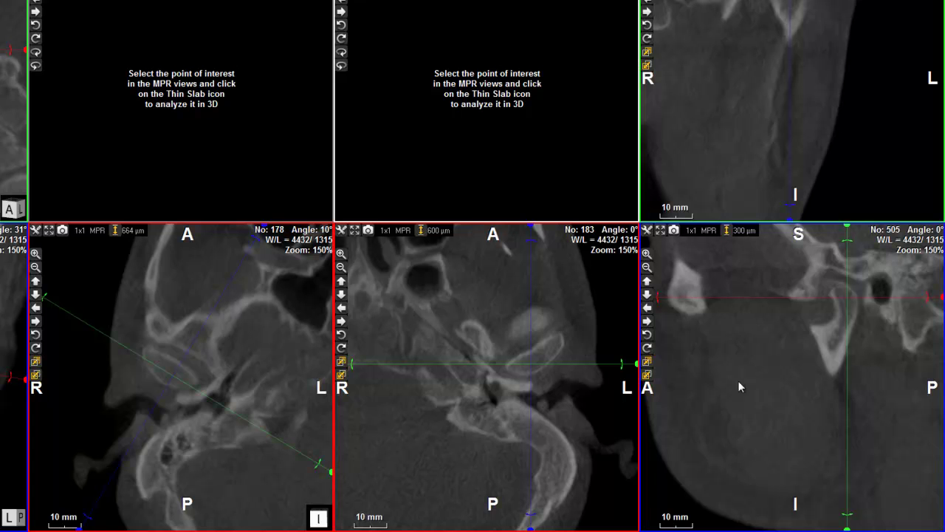
Angle the left axial and sagittal cut lines along the condyle, axial slice 183 at 18°
drag(614, 348, 596, 325)
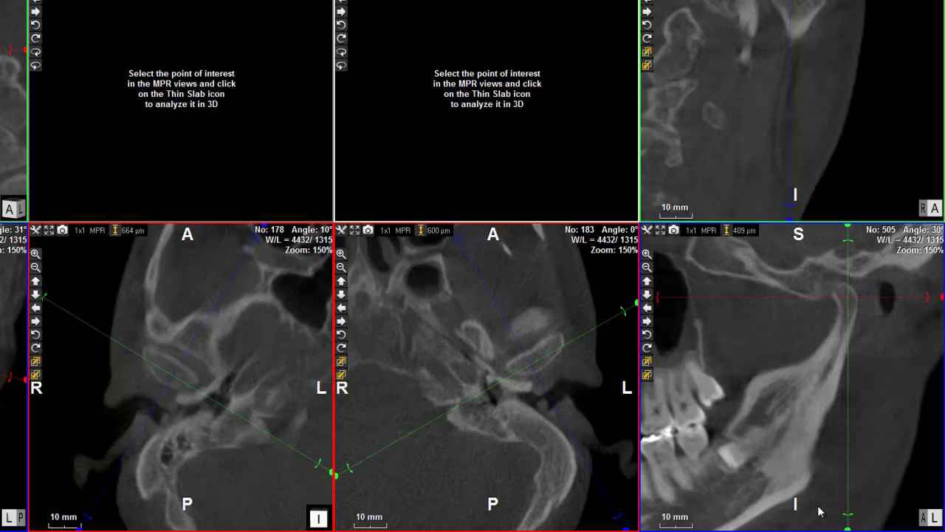
drag(845, 513, 777, 500)
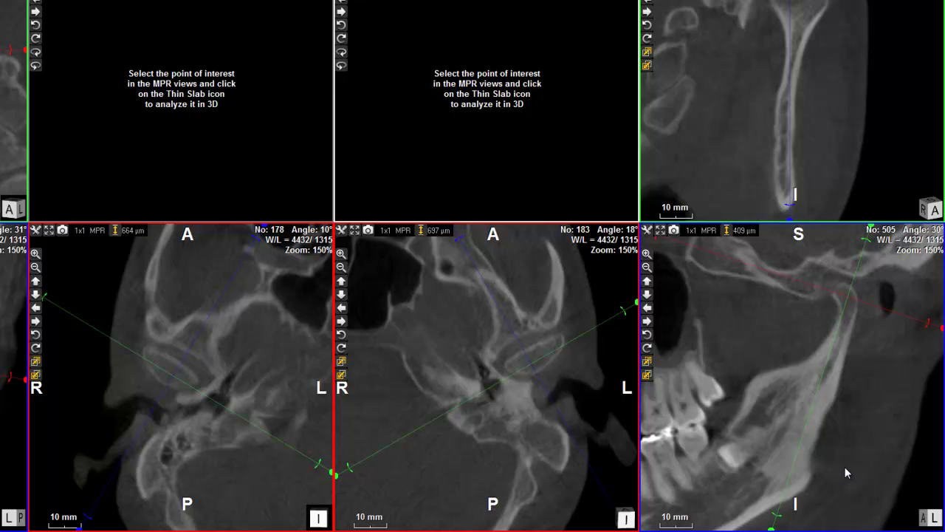
drag(775, 41, 776, 77)
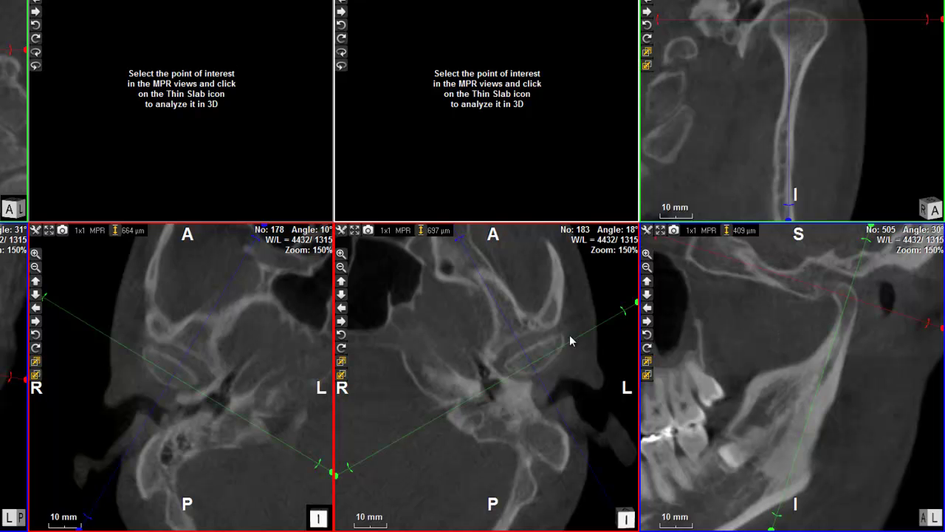
drag(565, 352, 540, 382)
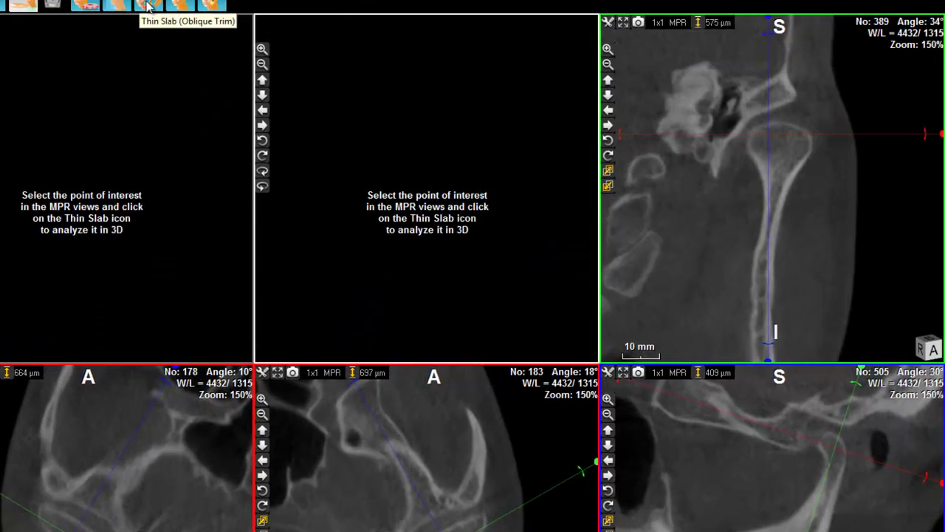
Turn on the 3D thin-slab renderings of both condyles and narrow the slab thickness
click(128, 23)
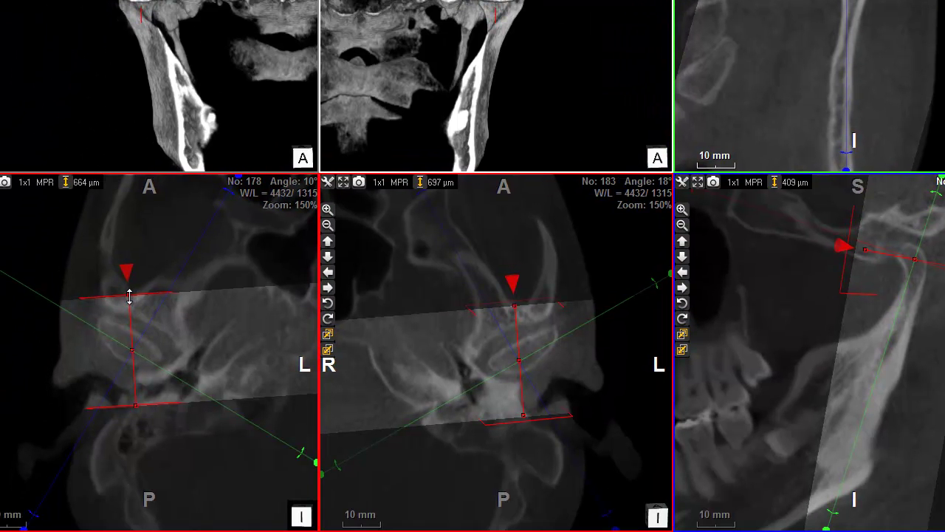
drag(48, 524, 45, 525)
drag(128, 304, 129, 314)
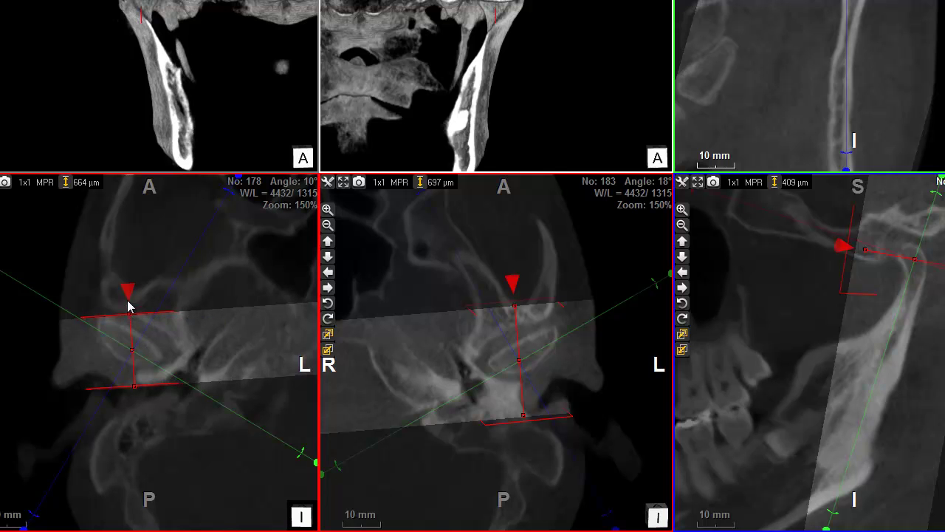
Rotate the right condyle's oblique slab in the axial slice to align it
drag(134, 290, 91, 338)
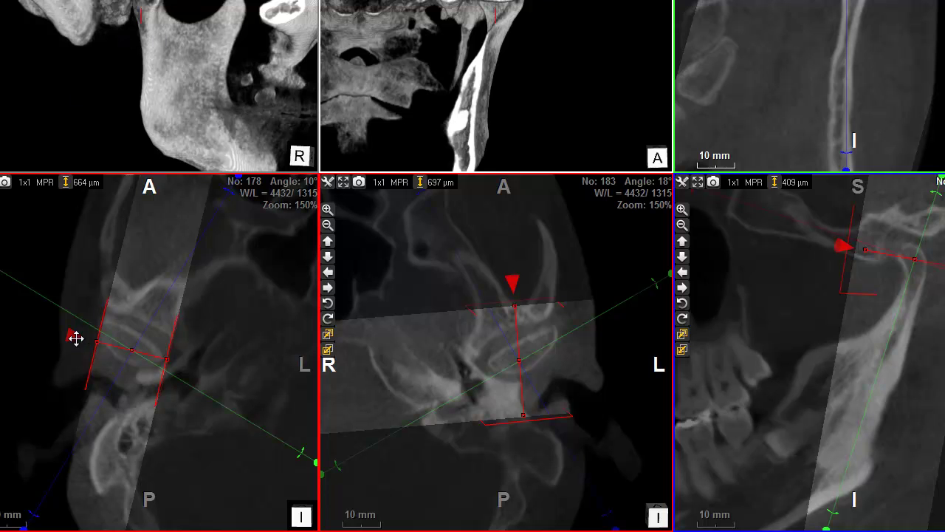
scroll(73, 355, down, 2)
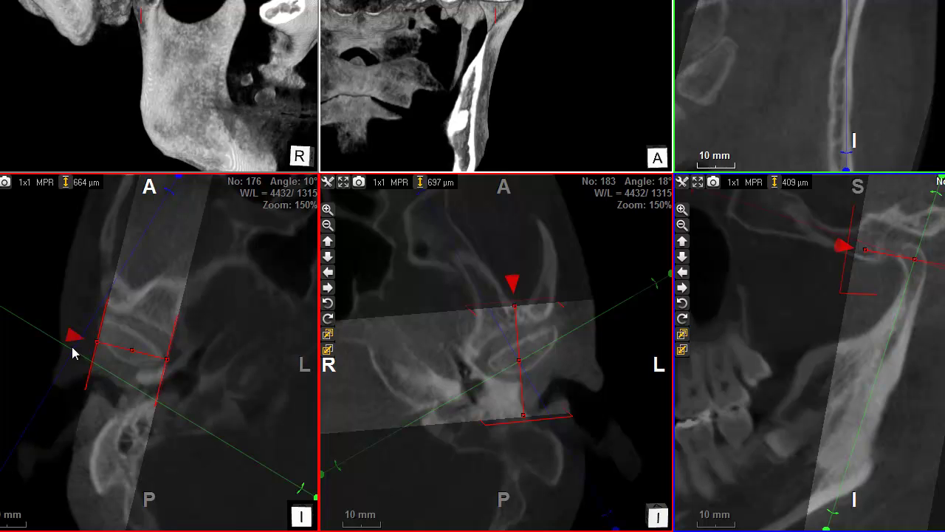
scroll(124, 350, up, 3)
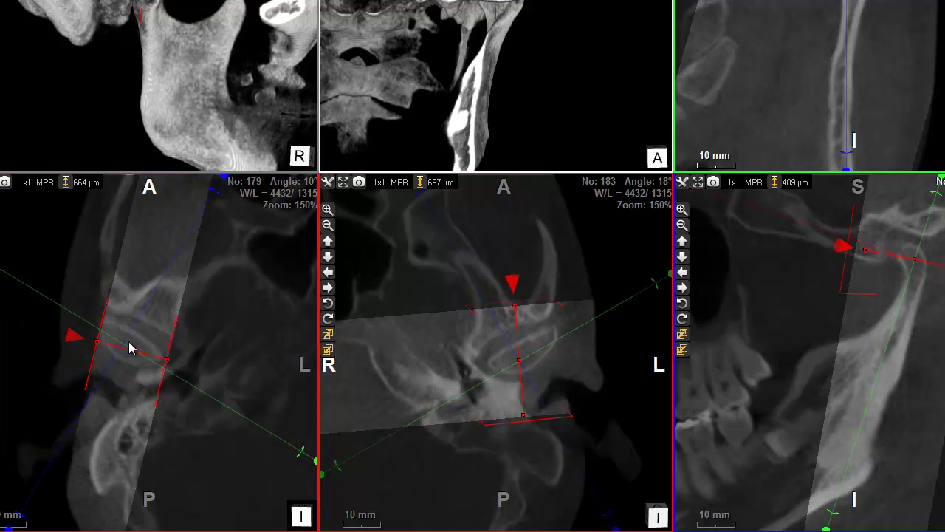
drag(74, 337, 78, 359)
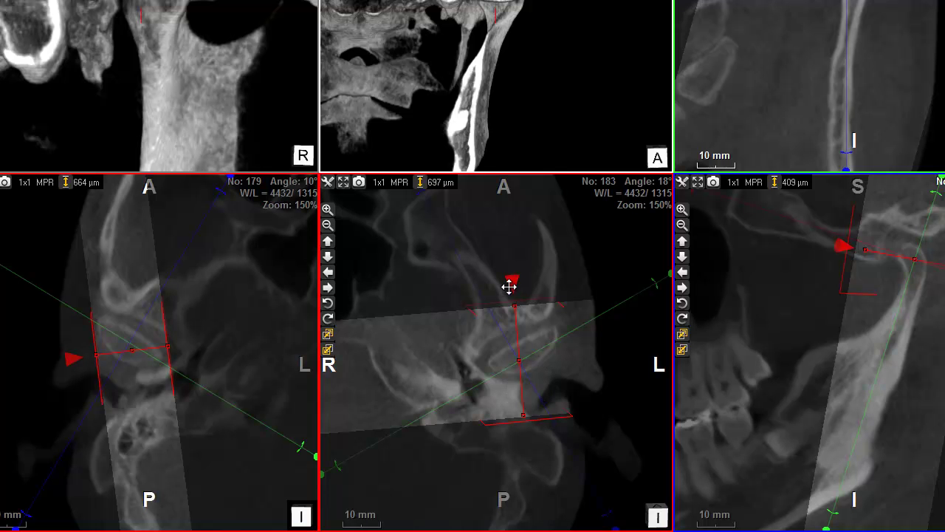
Rotate the left condyle's slab and narrow it to about 16.2 mm
drag(510, 281, 571, 389)
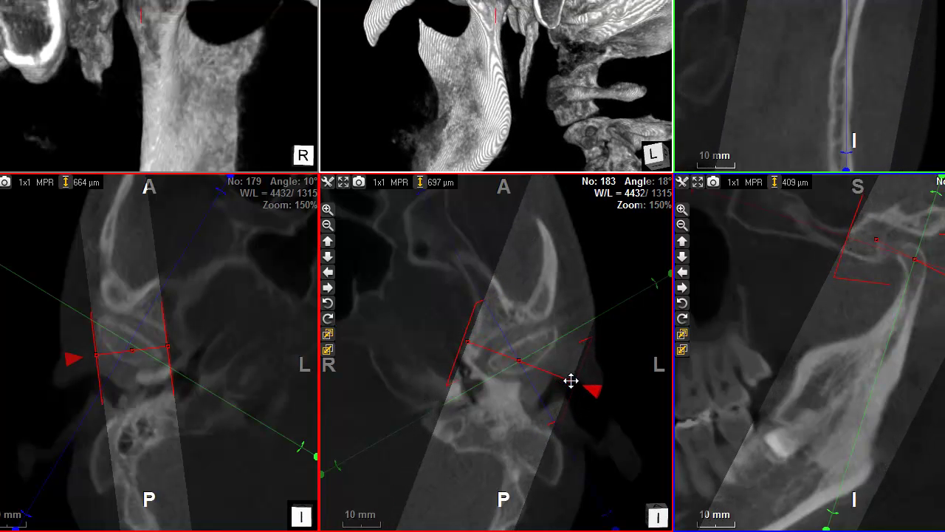
mouse_move(563, 377)
drag(563, 377, 546, 373)
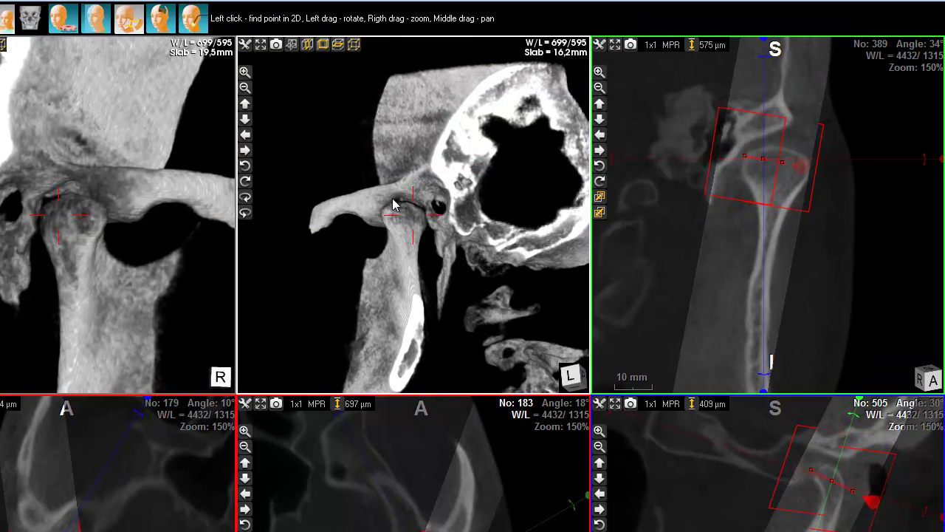
Turn the left 3D condyle to a frontal angle, set window/level 691/580, and list the rendering presets
drag(348, 108, 322, 124)
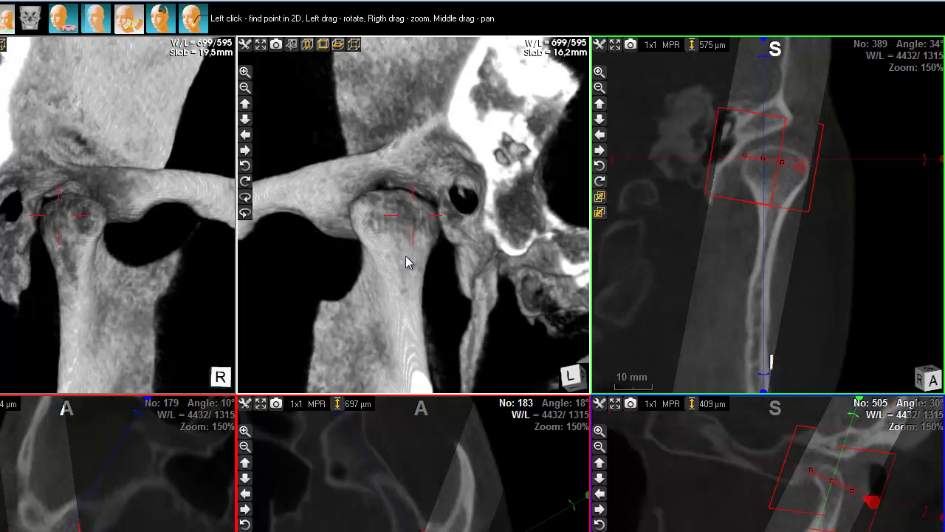
drag(314, 201, 347, 209)
drag(352, 268, 339, 204)
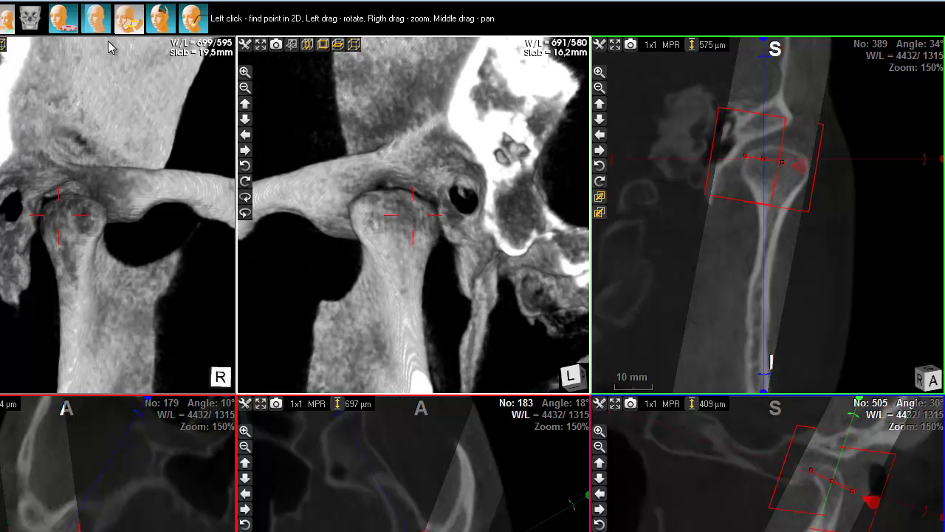
click(29, 22)
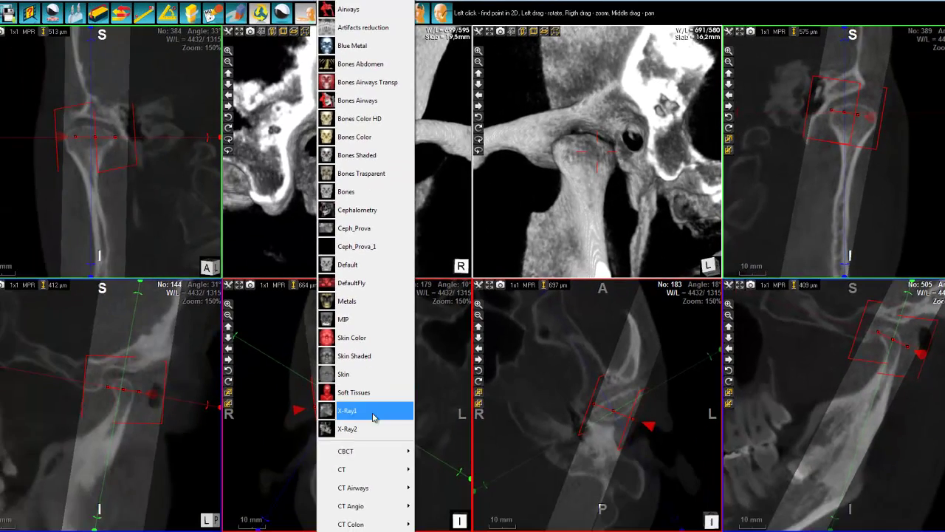
mouse_move(371, 450)
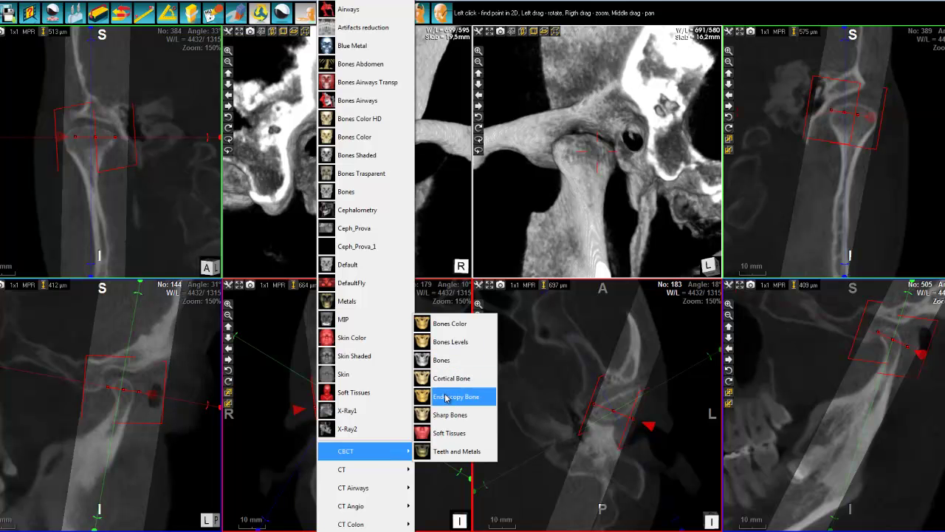
Apply the CT Bones Color preset and refine the left condyle's 3D view
mouse_move(384, 469)
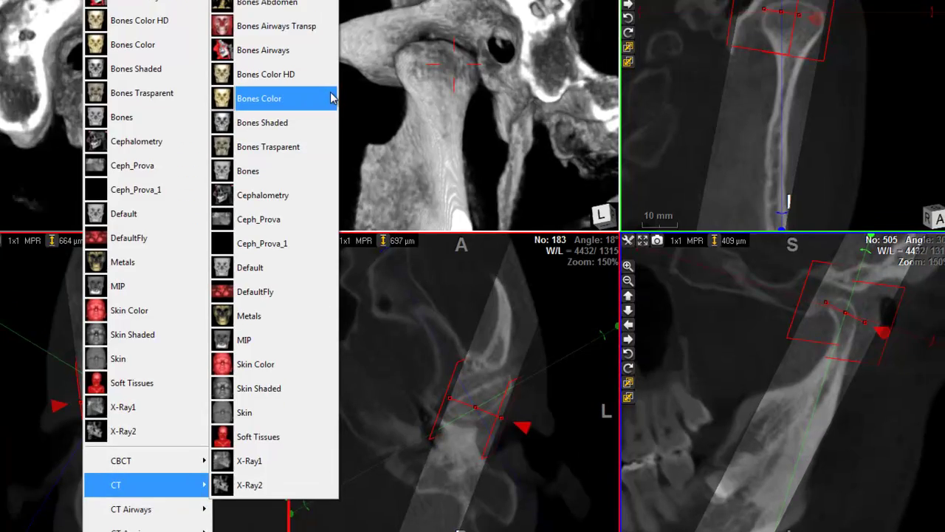
click(332, 98)
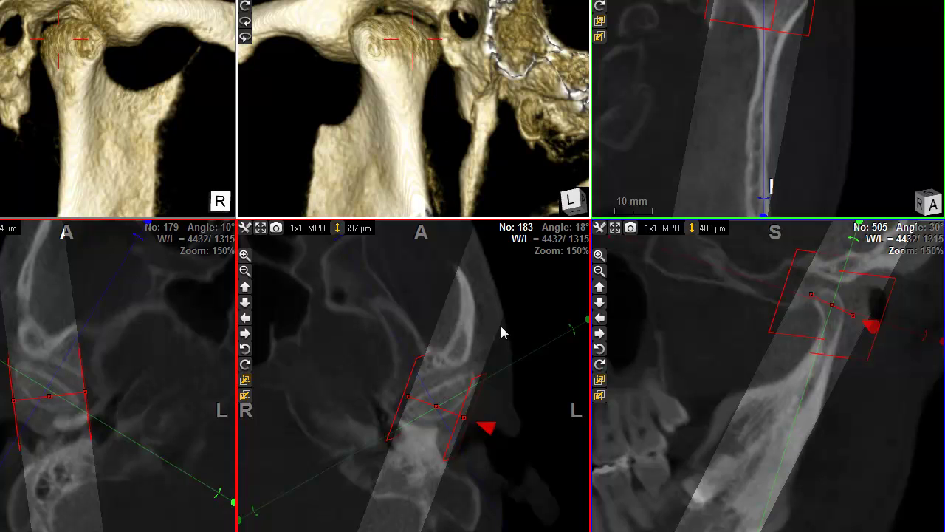
drag(382, 84, 364, 71)
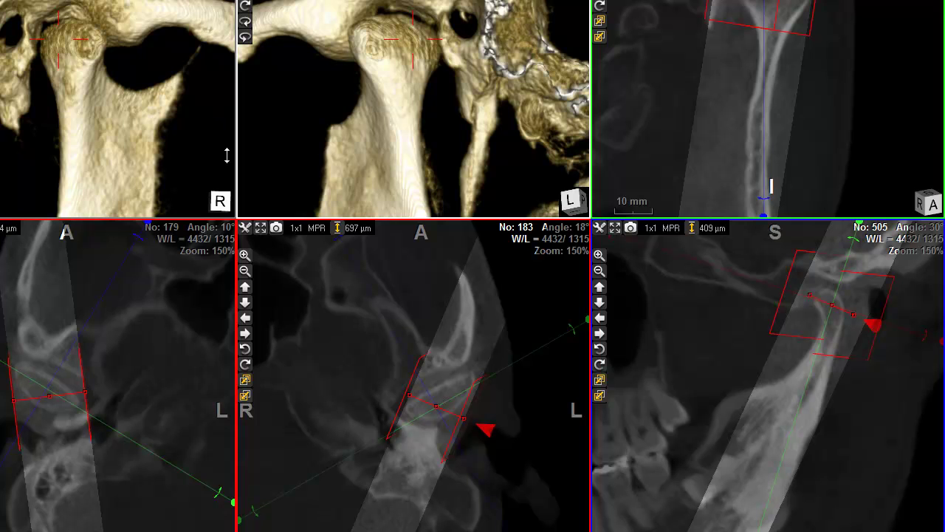
Re-angle the left condyle's oblique slab in the axial and sagittal slices
click(489, 420)
drag(490, 420, 476, 446)
mouse_move(880, 328)
mouse_down()
mouse_move(886, 316)
mouse_move(883, 326)
mouse_up()
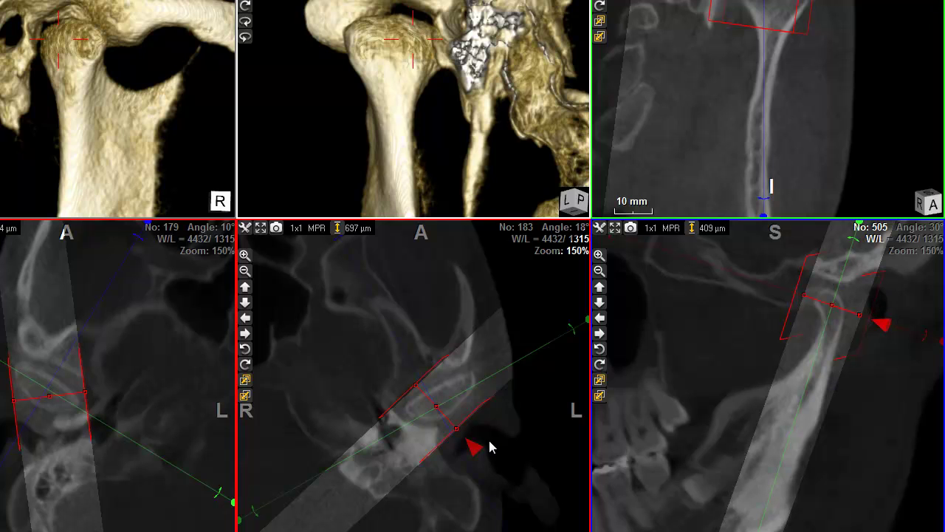
drag(474, 449, 486, 429)
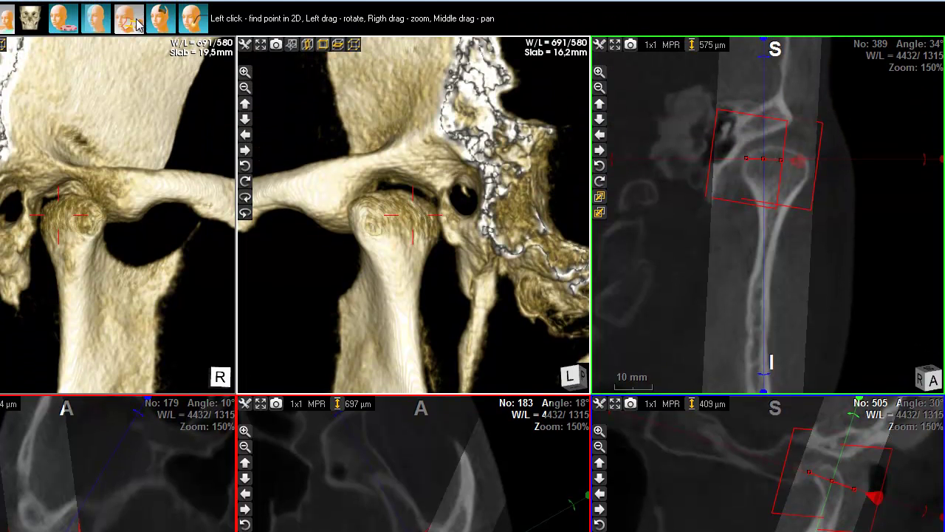
Toggle Thin Slab (Oblique Trim) off and on, comparing full volume with the trimmed 30 mm slabs
click(129, 21)
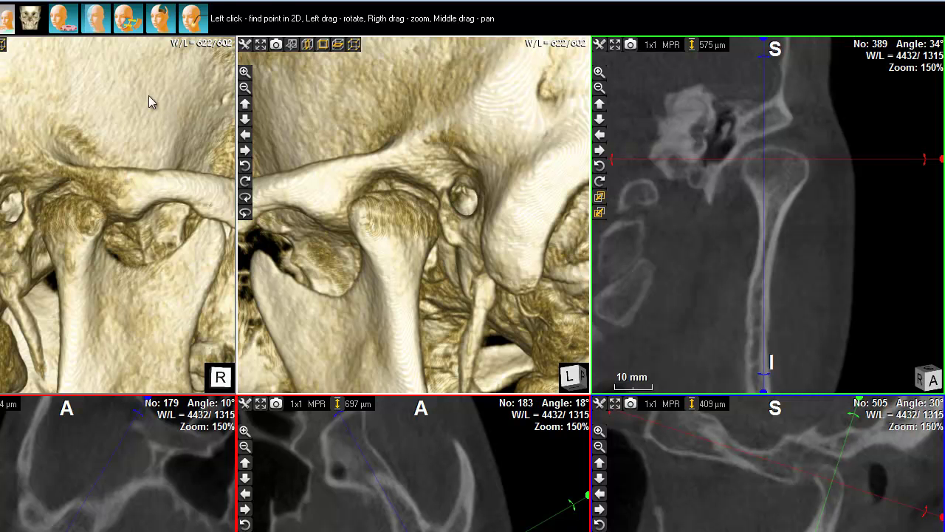
click(127, 24)
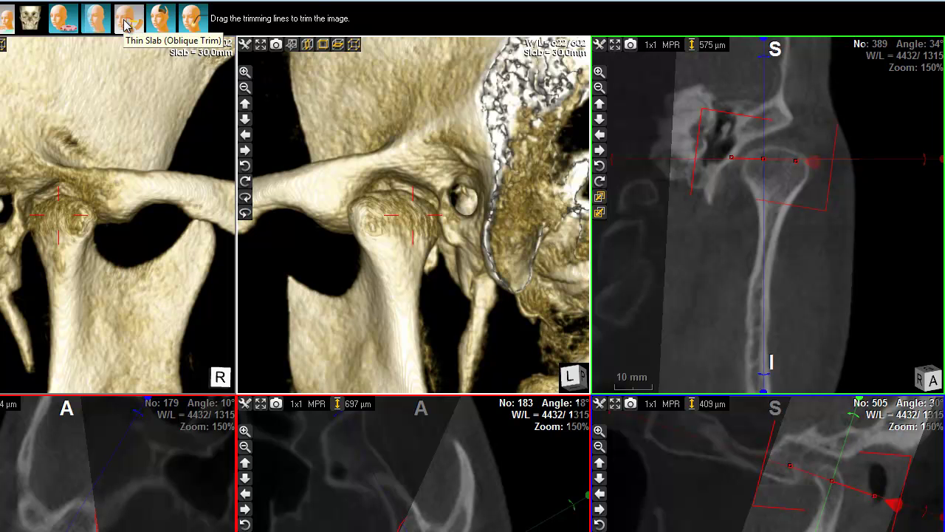
click(126, 24)
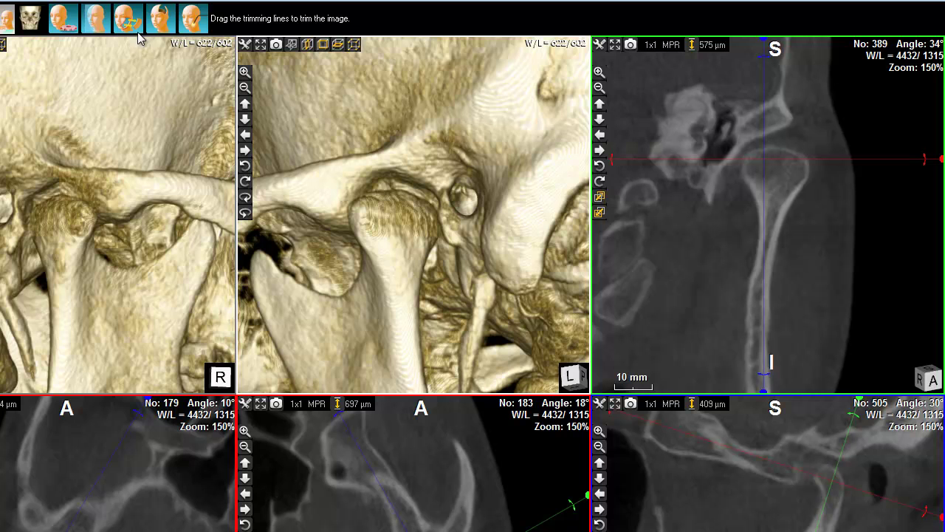
click(136, 29)
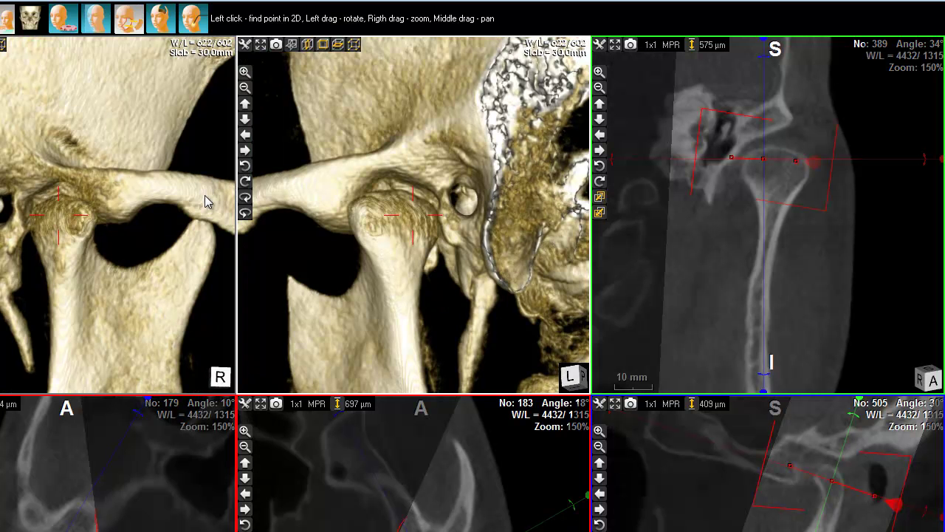